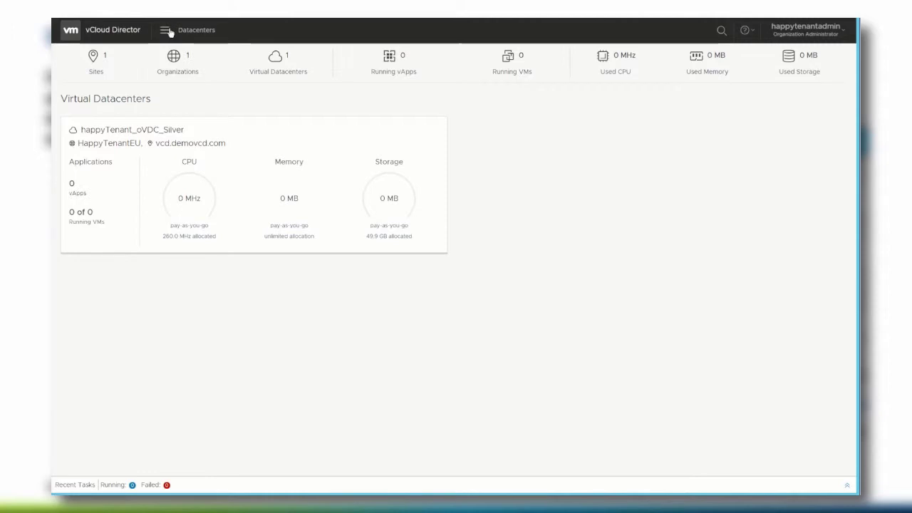
Step: Go to the organization's SAML identity provider settings under Administration
left_click(166, 30)
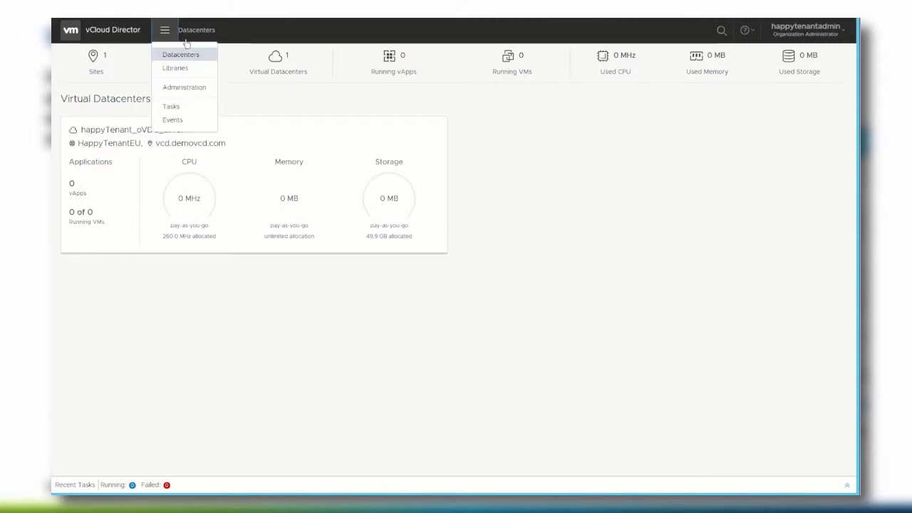
left_click(186, 88)
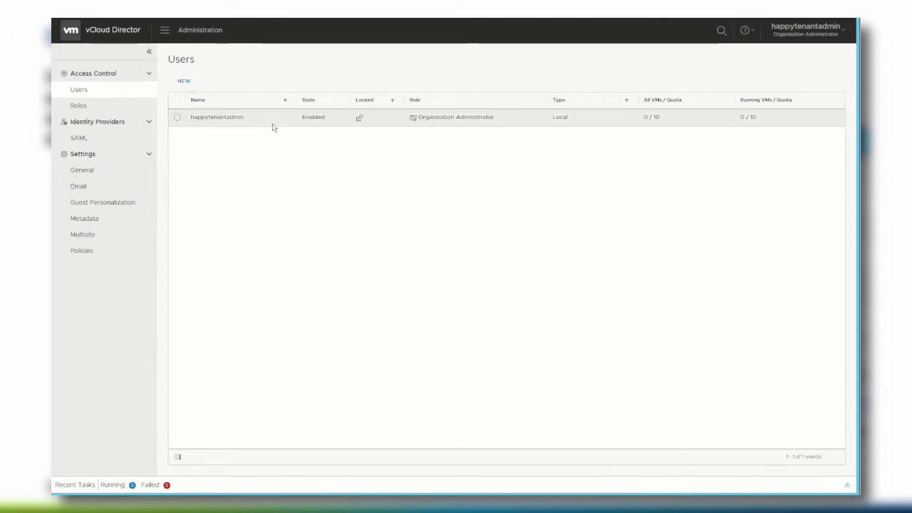
left_click(123, 138)
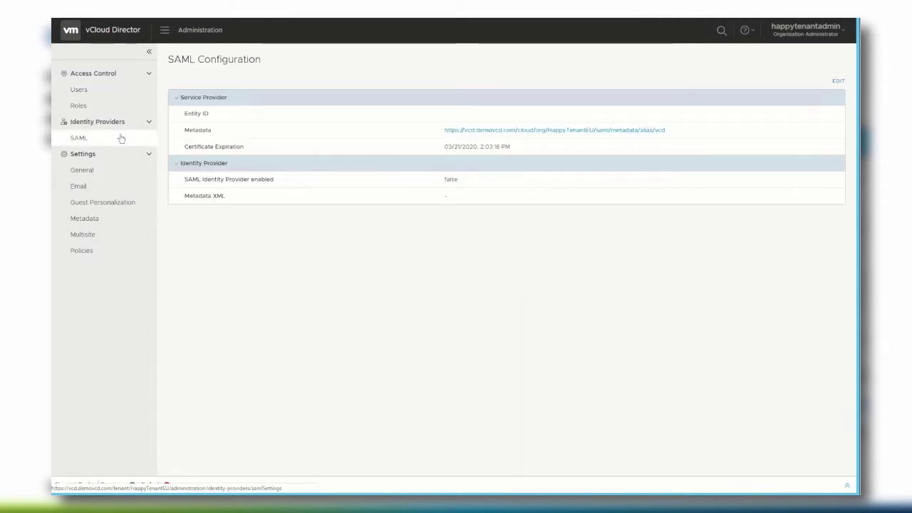
Step: Regenerate the SAML service provider certificate and set the Entity ID to HappyTenantEU
left_click(837, 82)
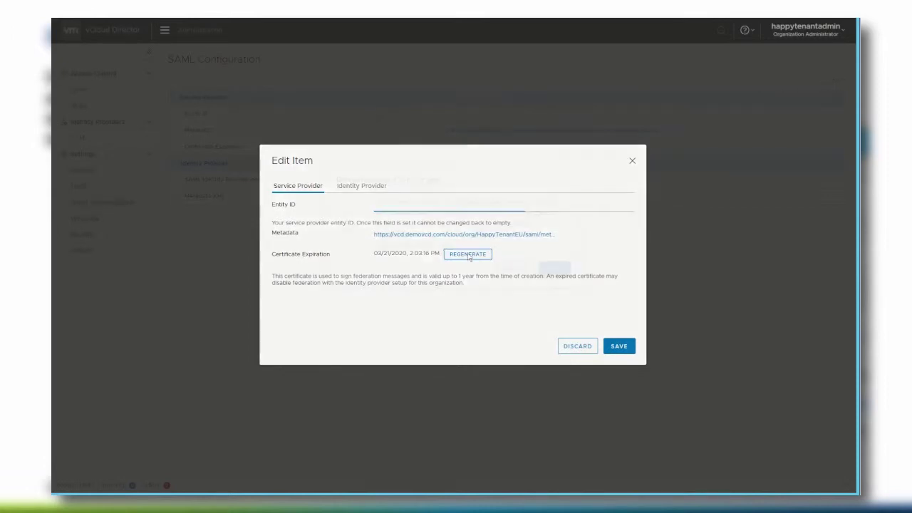
left_click(469, 256)
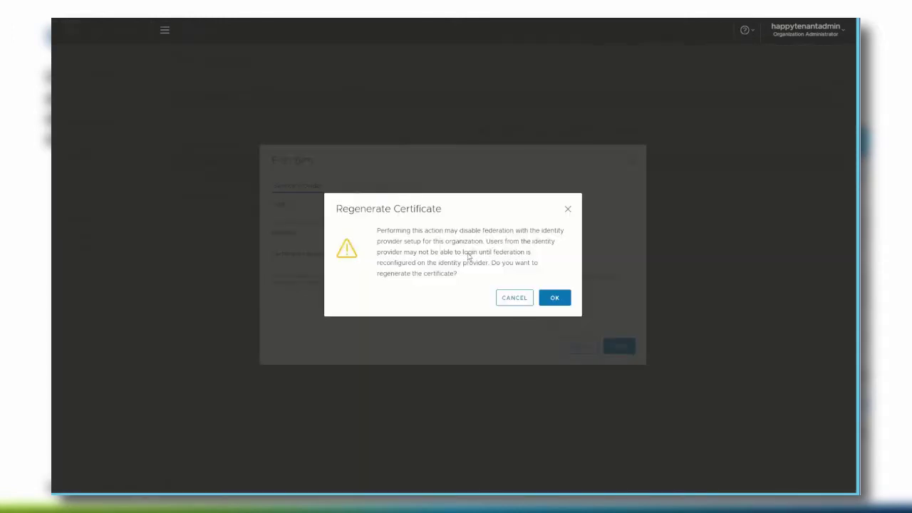
left_click(554, 298)
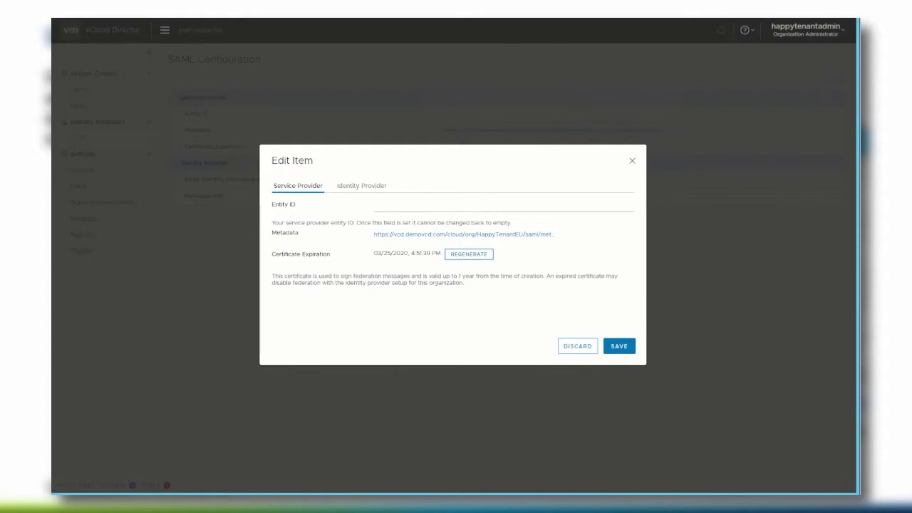
left_click(387, 206)
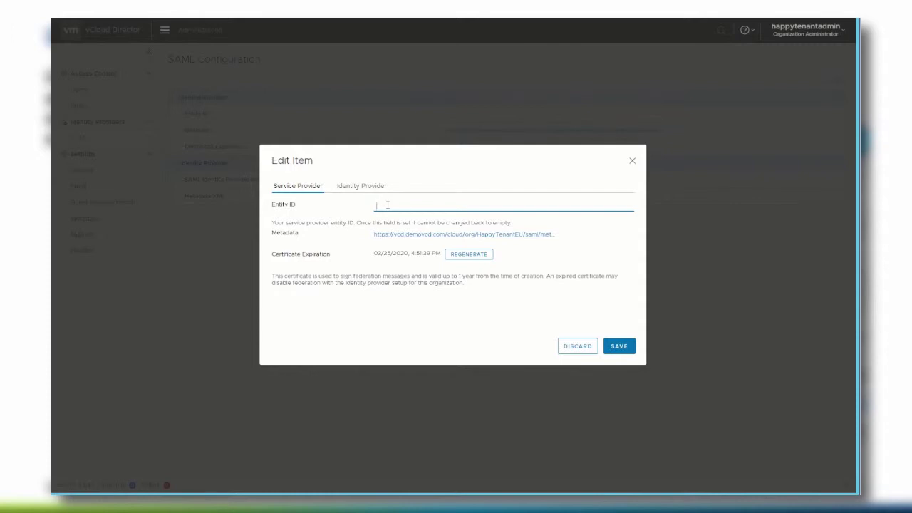
type("HappyTenantEU")
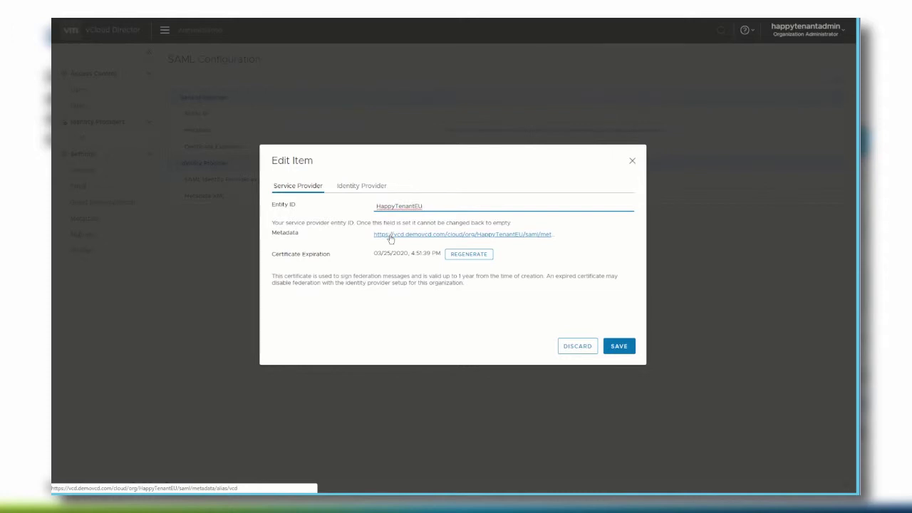
Step: Download the service provider metadata as spring_saml_metadata.xml and review its XML in Notepad
right_click(390, 239)
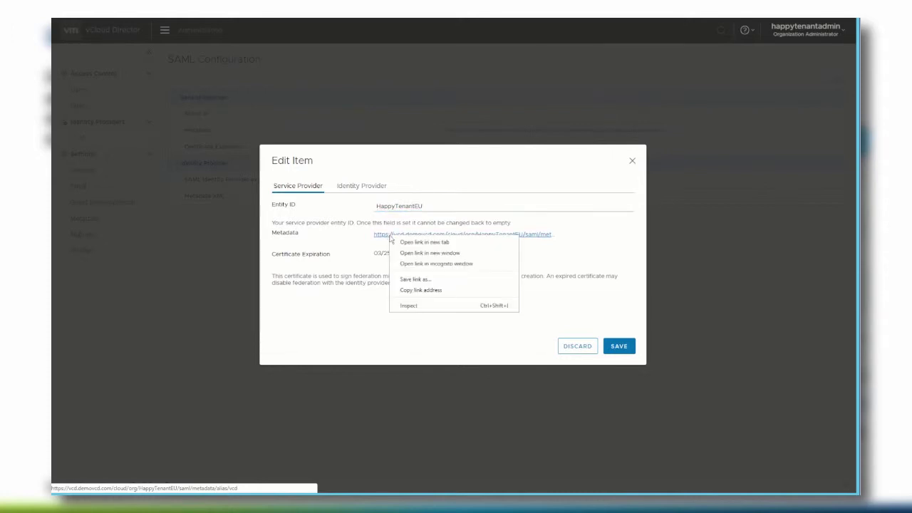
left_click(403, 240)
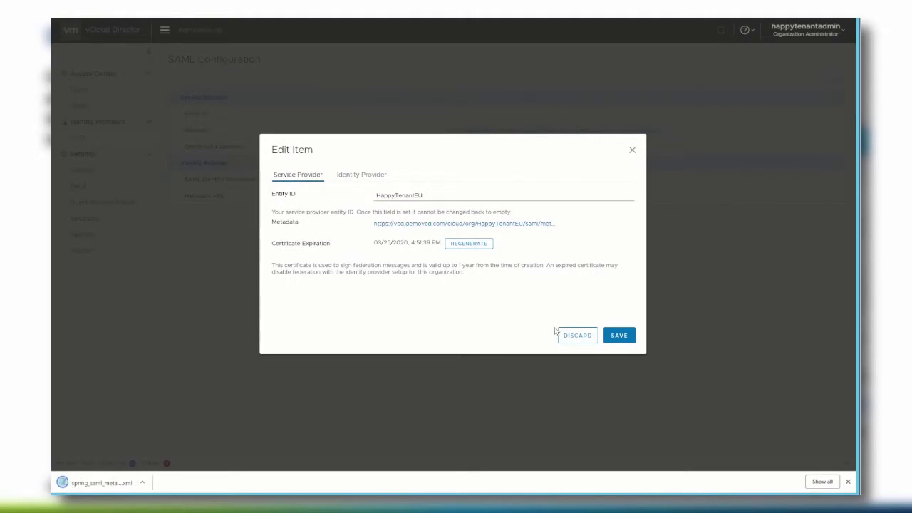
left_click(122, 482)
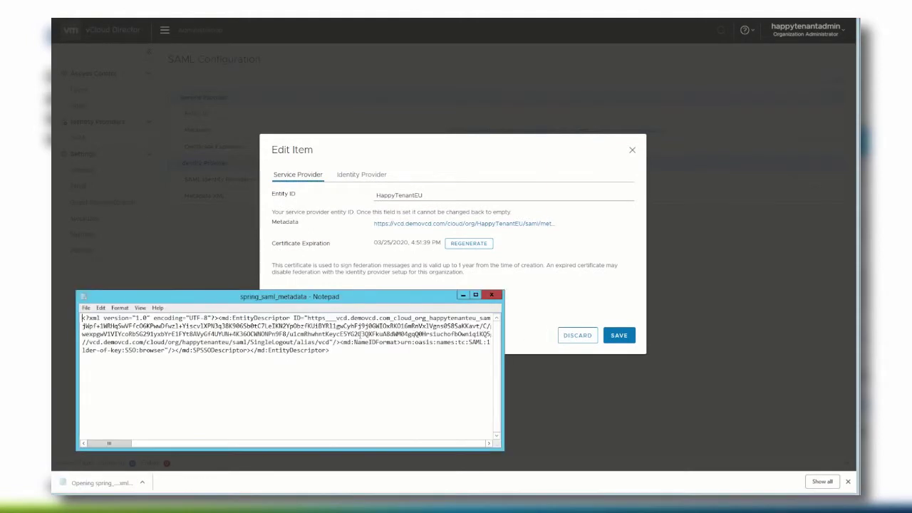
key("ctrl+a")
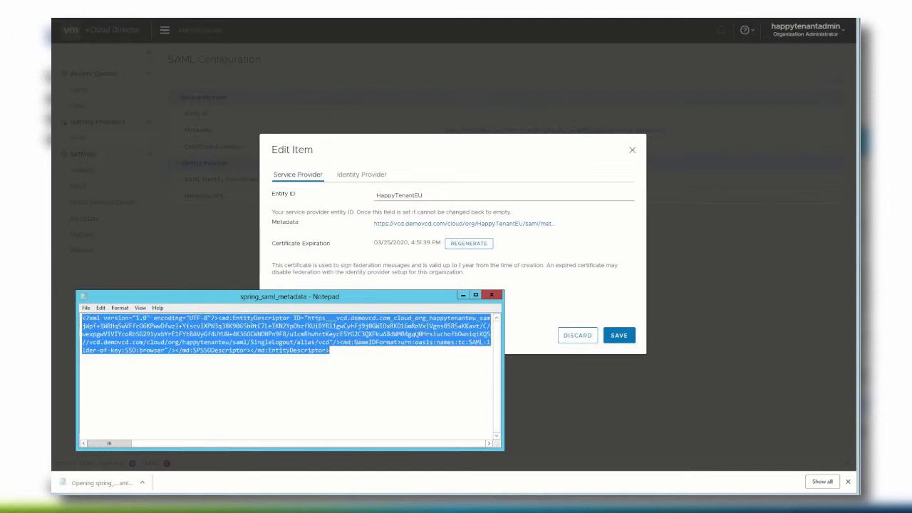
left_click(492, 294)
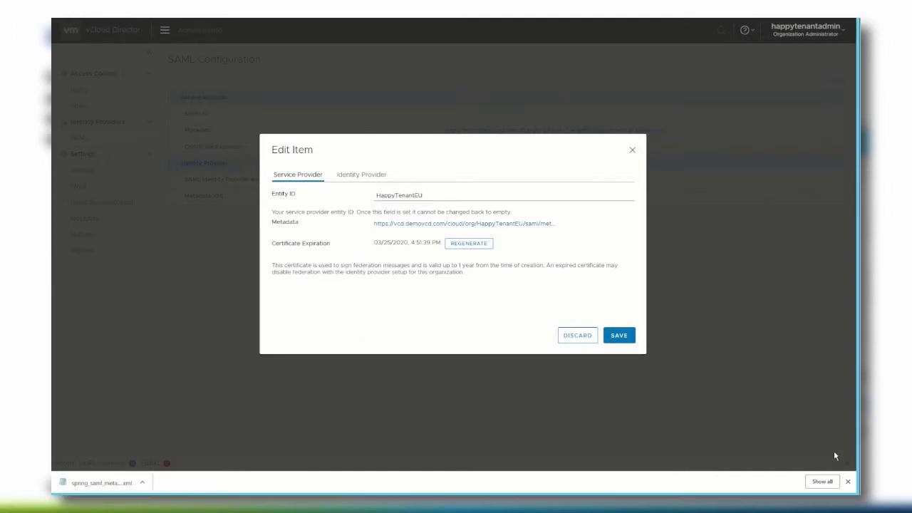
left_click(848, 482)
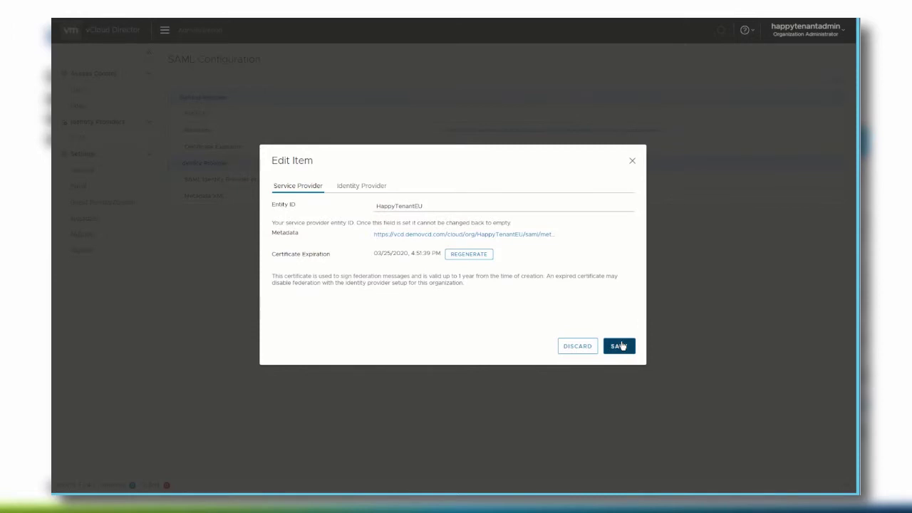
Step: Save the SAML service provider settings and start a new application in the Identity Manager catalog
left_click(621, 346)
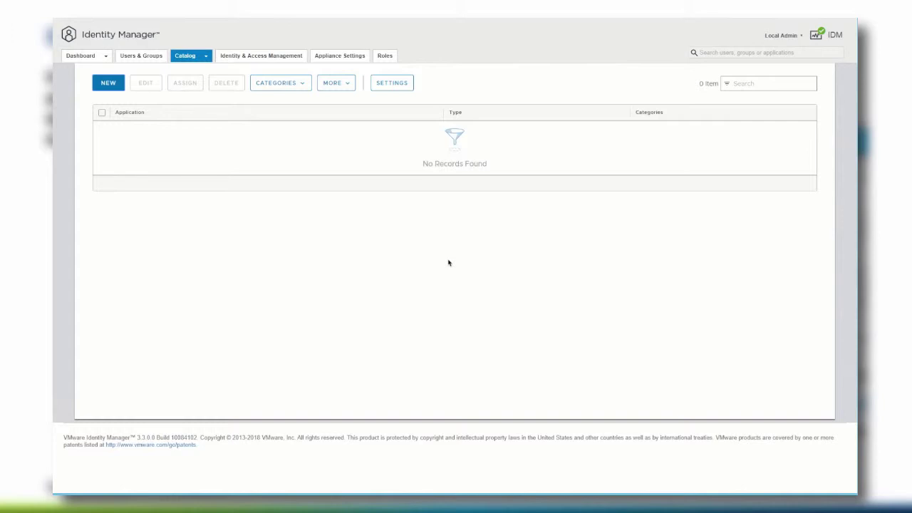
left_click(107, 83)
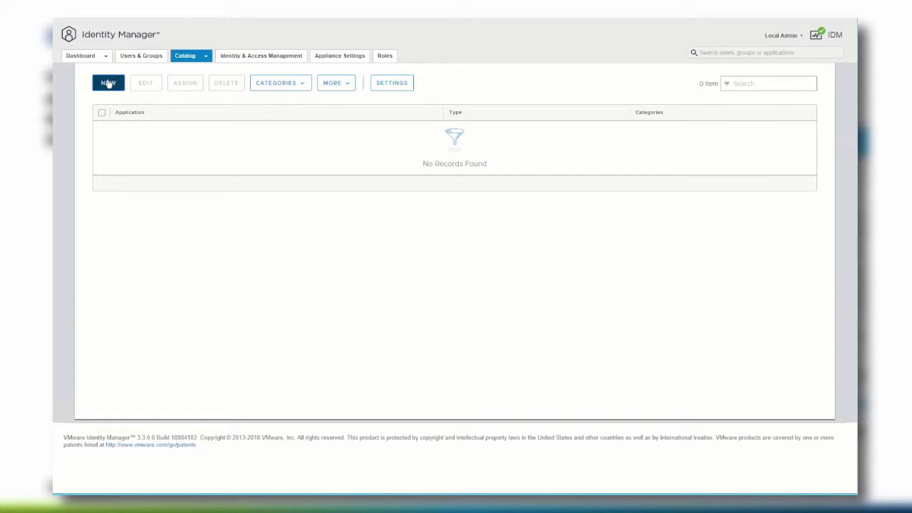
Step: Name the SaaS app 'vCloud Director HappyTenant - Organization Administrator' and give it the vcdLogo.png icon
left_click(108, 84)
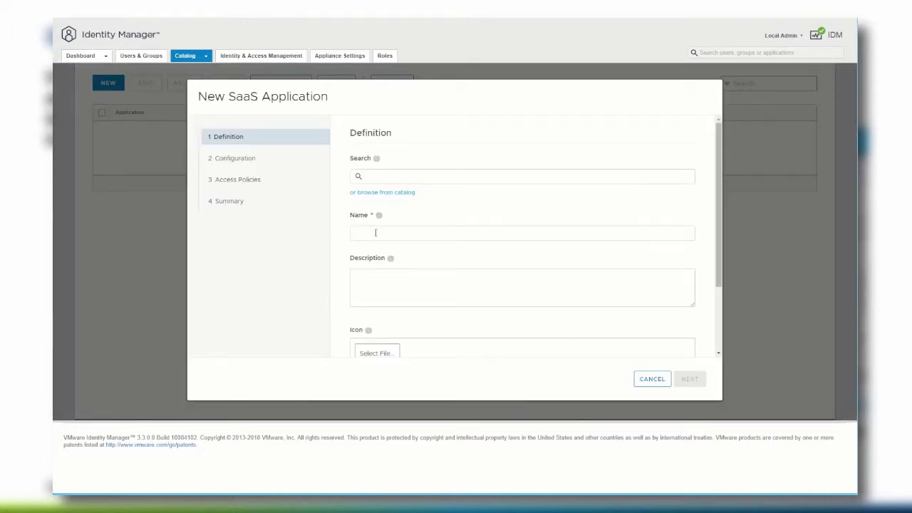
left_click(375, 232)
type("vCloud Director HappyTenant - Organization Administrator")
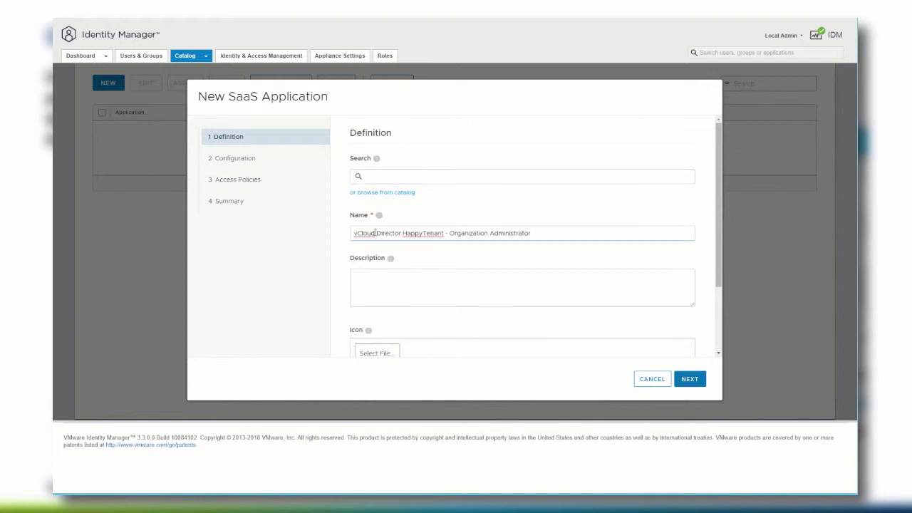
left_click(378, 353)
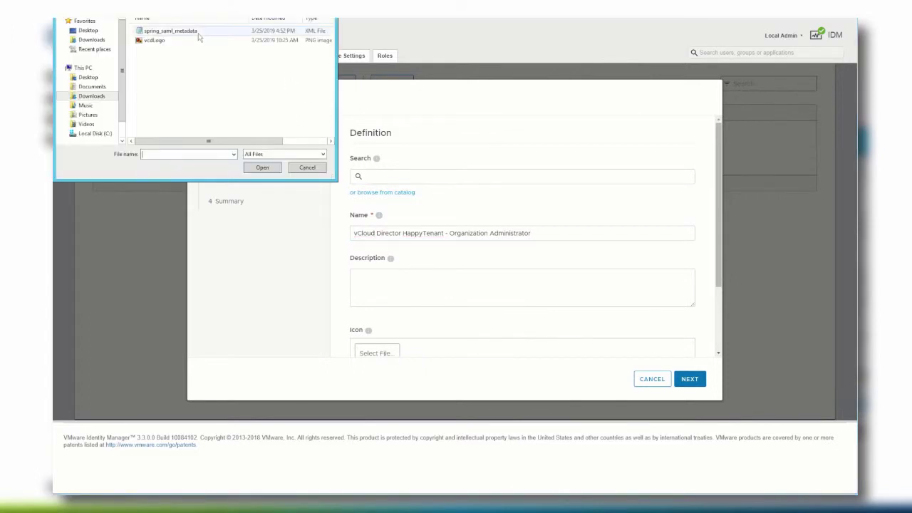
double_click(158, 40)
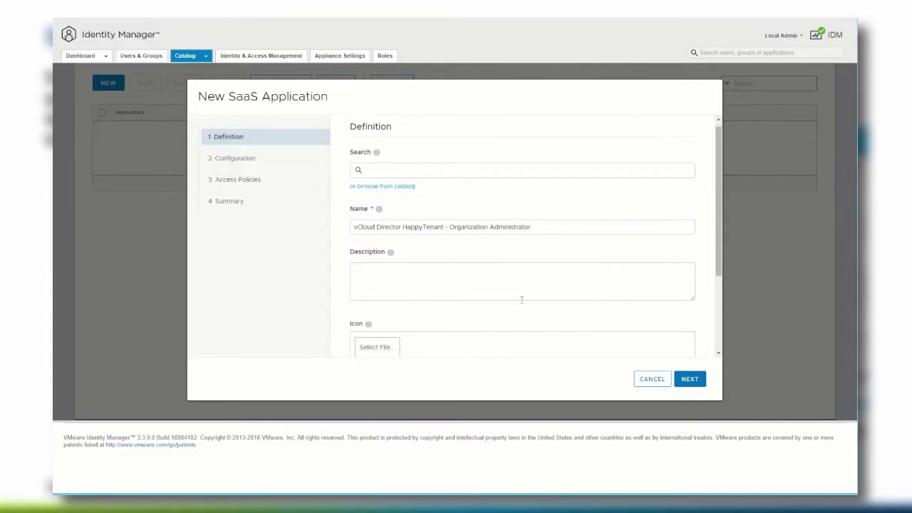
scroll(521, 297, "down", 3)
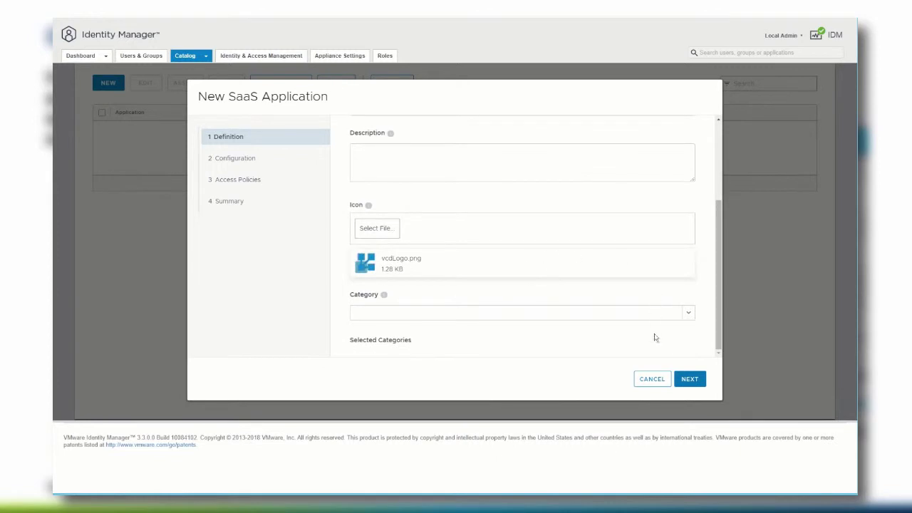
left_click(686, 378)
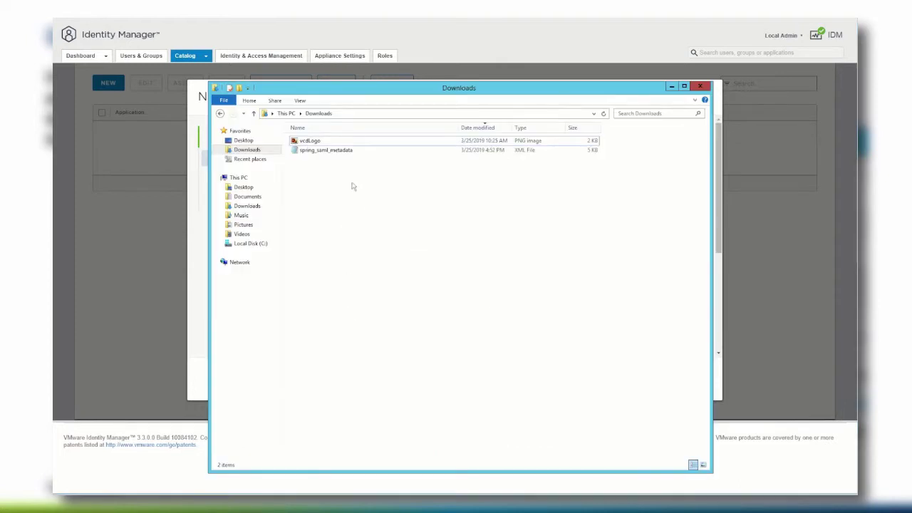
Step: Paste the spring_saml_metadata XML into the SAML 2.0 URL/XML field
double_click(327, 150)
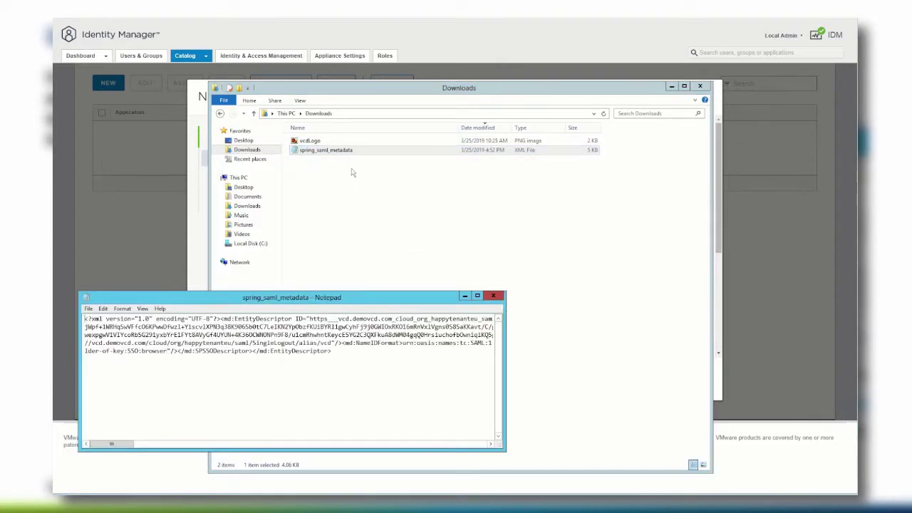
key("ctrl+a")
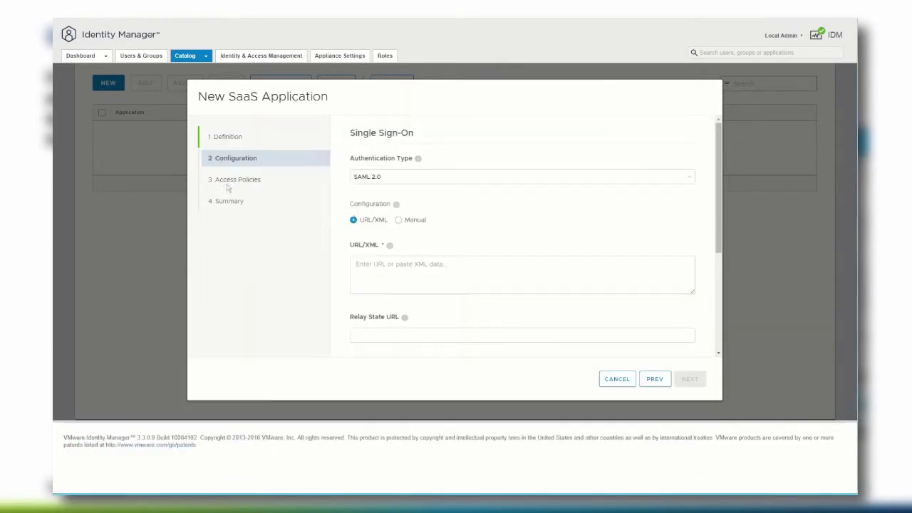
left_click(388, 264)
key("ctrl+v")
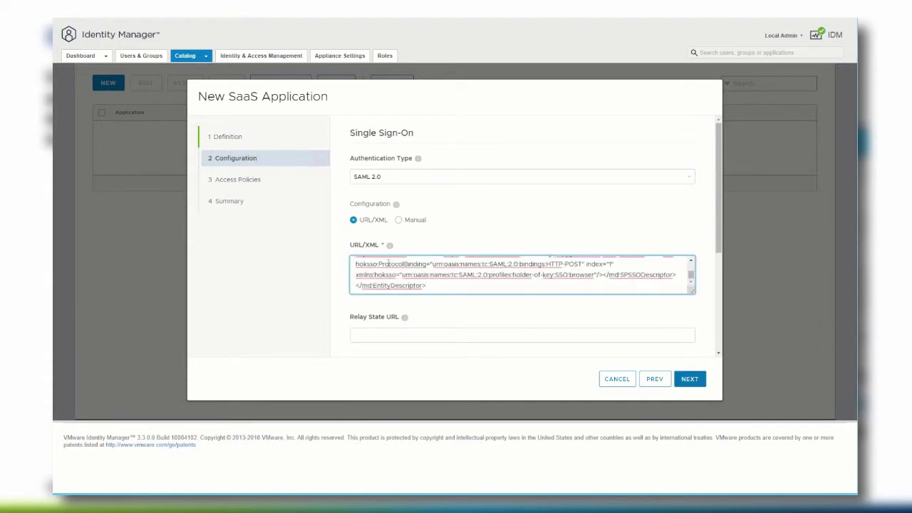
scroll(604, 267, "down", 2)
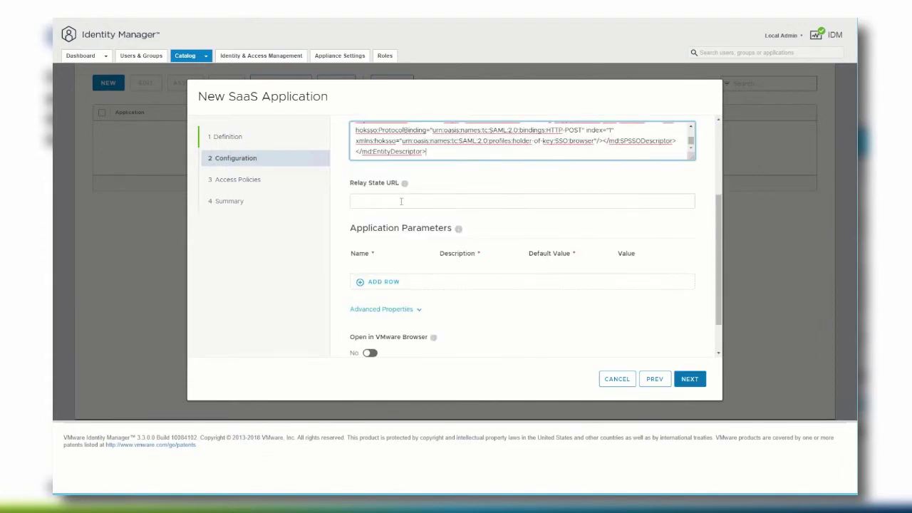
left_click(400, 201)
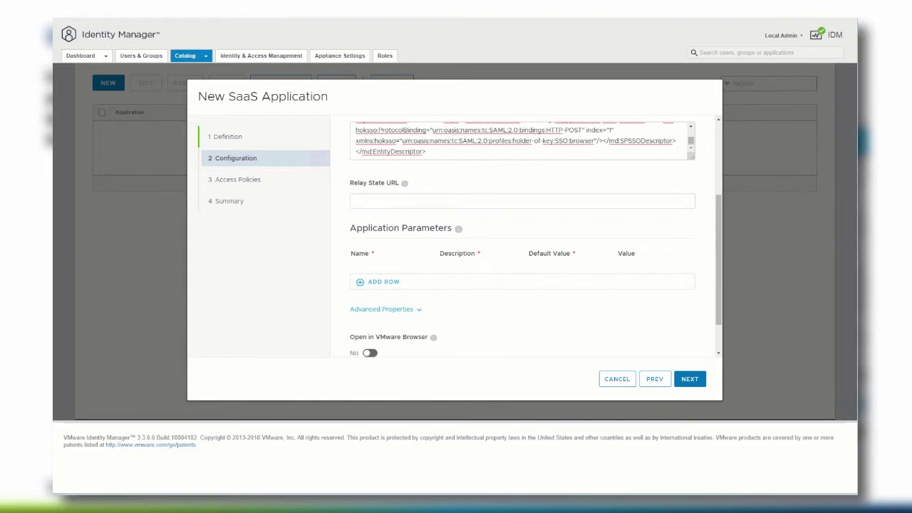
Step: Paste the base64 string from the notes into the Relay State URL field
key("alt+Tab")
key("ctrl+a")
key("ctrl+c")
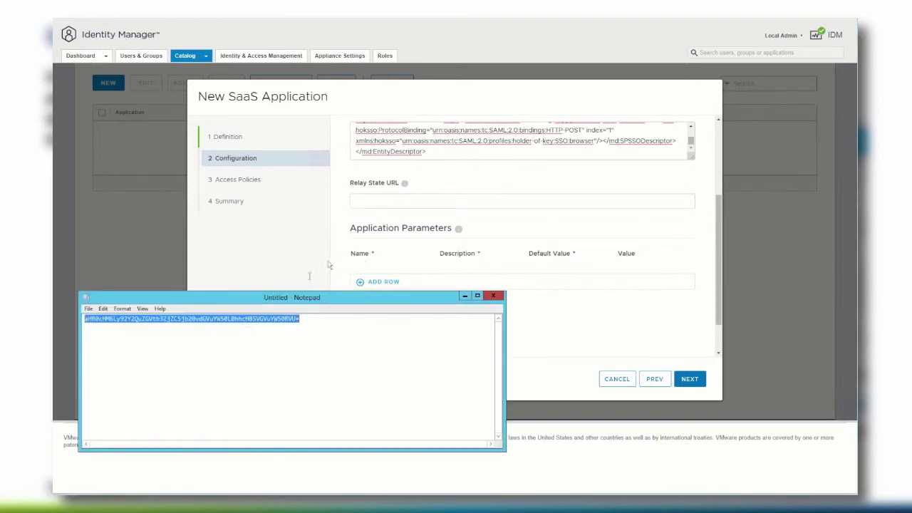
left_click(377, 203)
key("ctrl+v")
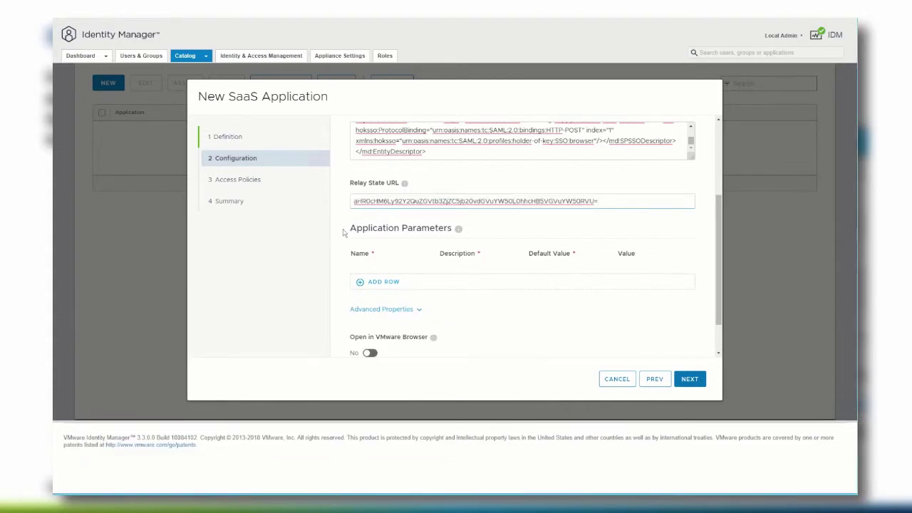
scroll(343, 233, "down", 1)
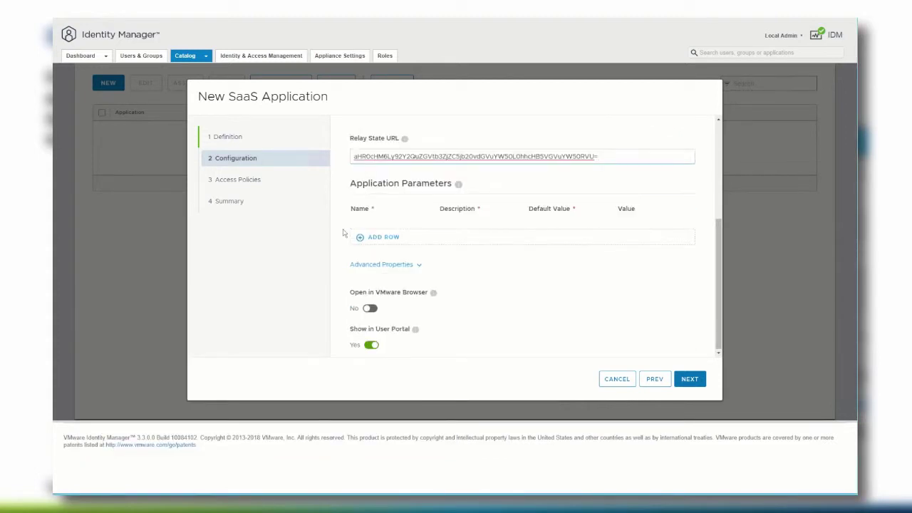
Step: Turn on Sign Assertion under Advanced Properties, alongside Sign Response
left_click(391, 268)
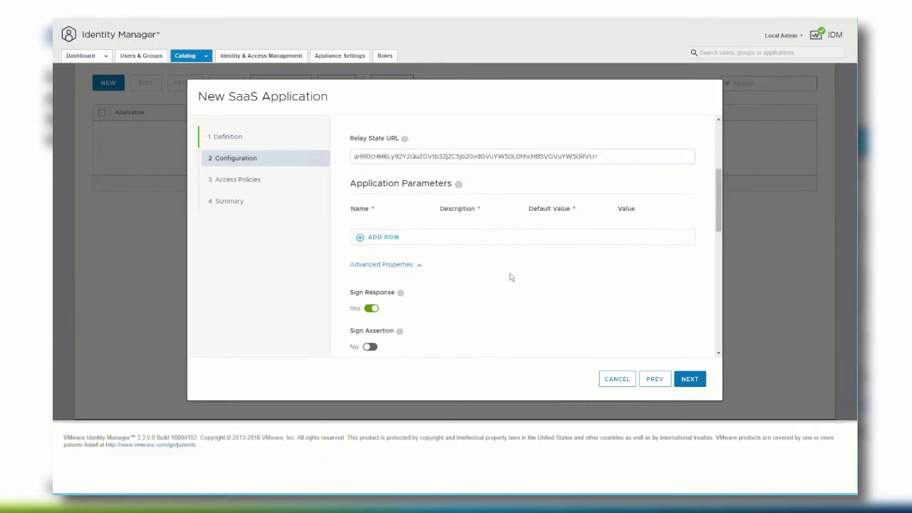
left_click(370, 348)
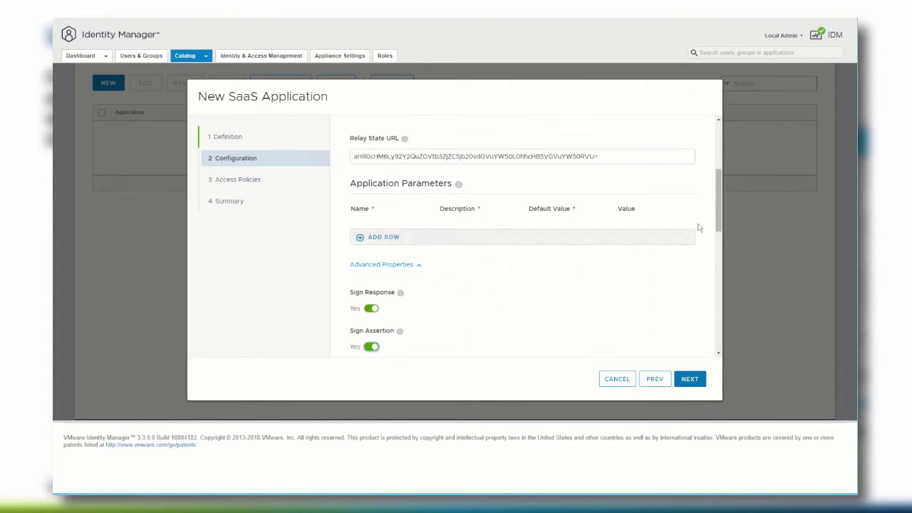
scroll(720, 258, "down", 1)
scroll(720, 258, "down", 5)
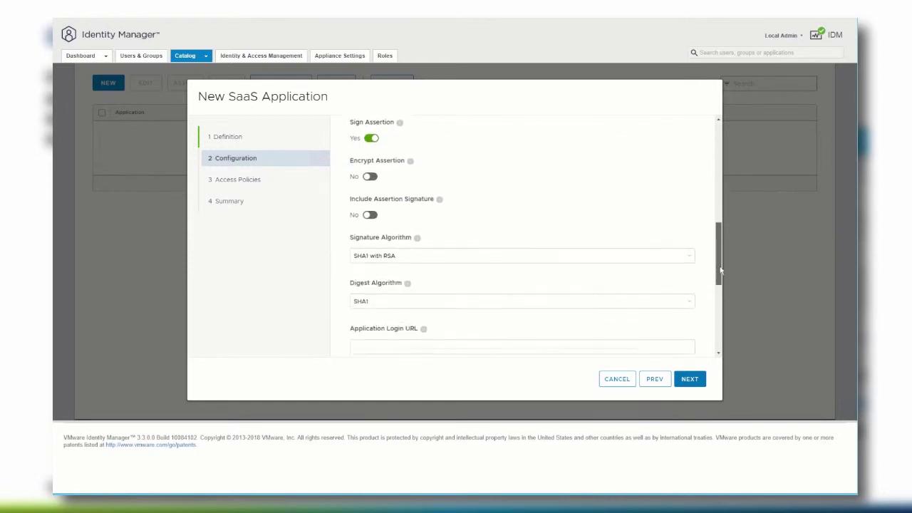
left_click_drag(720, 269, 720, 319)
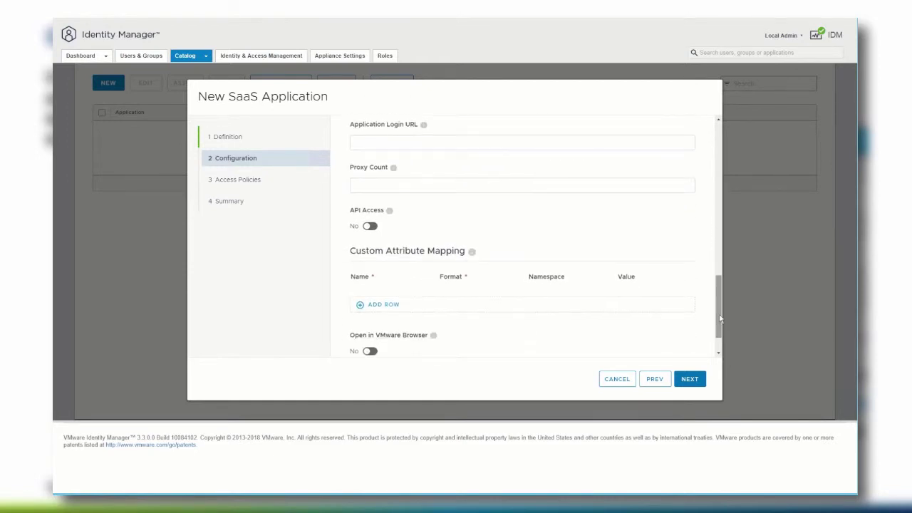
Step: Add attribute mappings UserName → ${user.userName} and EmailAddress → ${user.email}
left_click(376, 305)
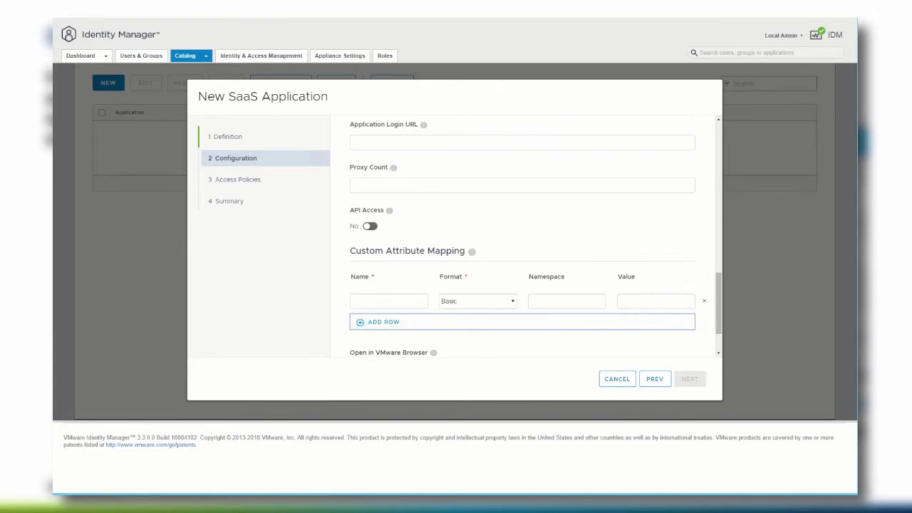
left_click(383, 300)
type("UserName")
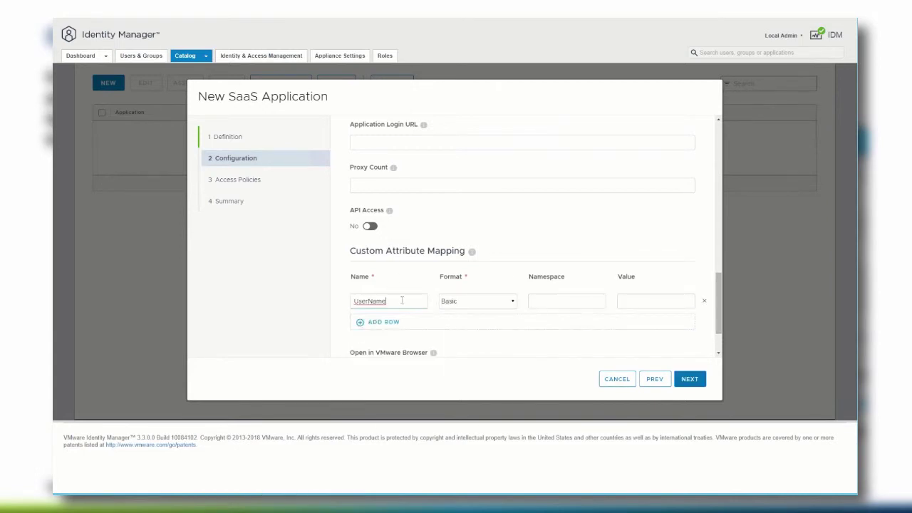
left_click(625, 296)
type("${user.userName}")
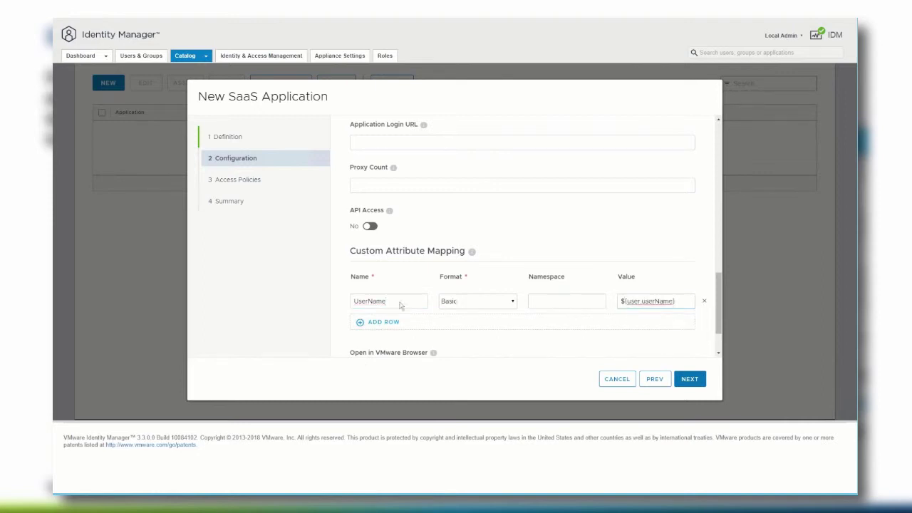
key("Return")
type("EmailAddress")
left_click(645, 319)
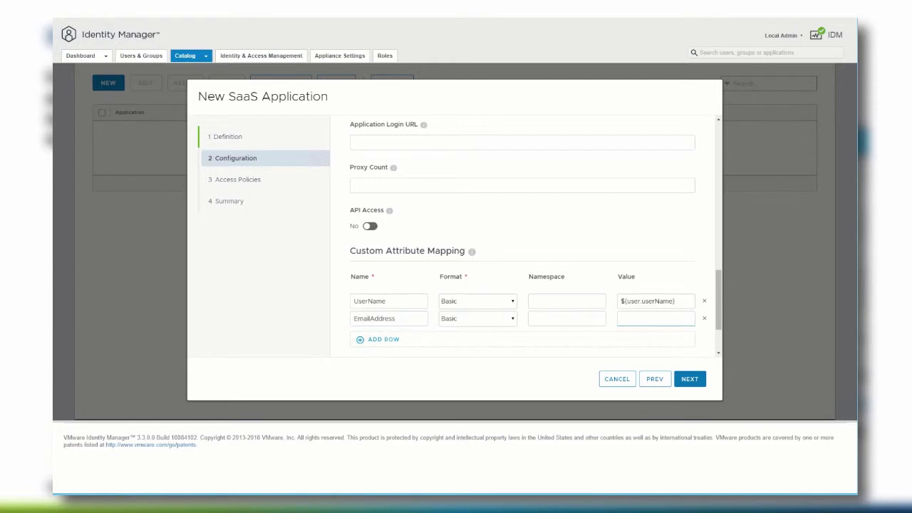
type("${user.email}")
key("Return")
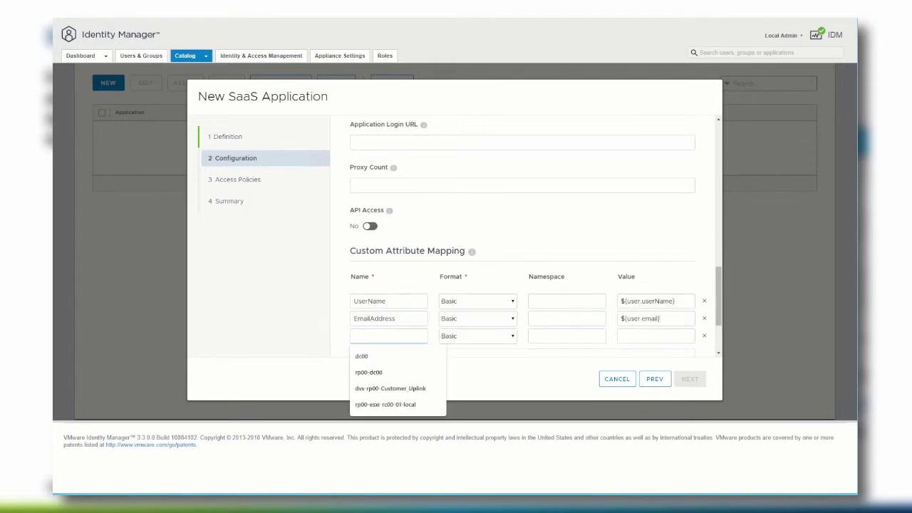
Step: Map the surname claim to ${user.lastName} and add a givenname claim row
key("ctrl+v")
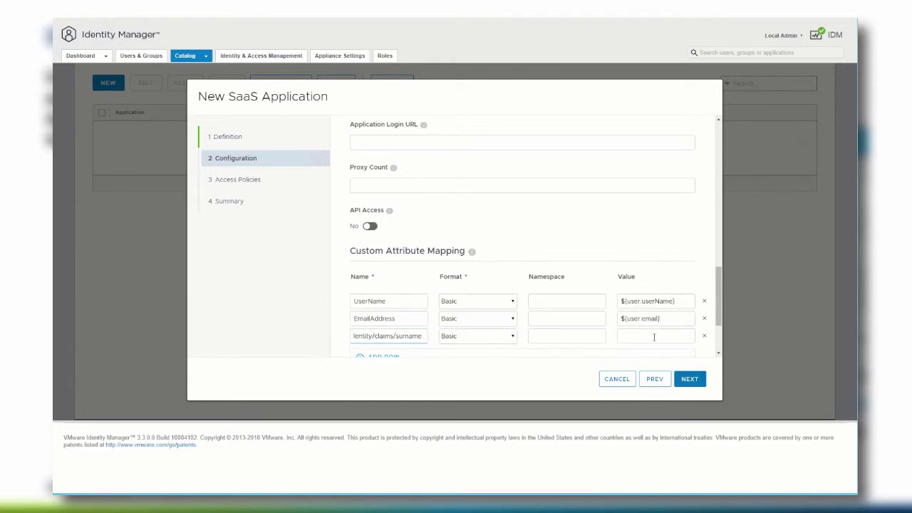
left_click(653, 336)
type("${user.lastName}")
key("Return")
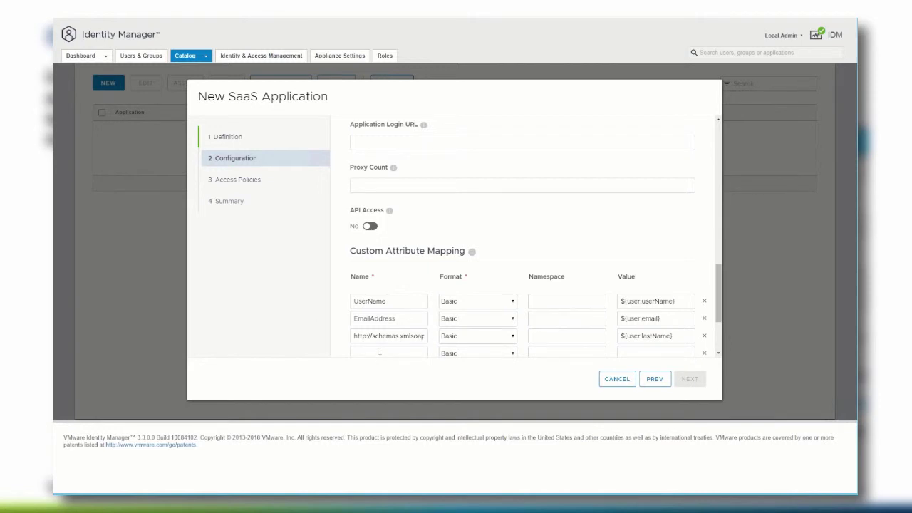
key("ctrl+v")
type("${user.firstName}")
Step: Add a Groups mapping valued OrganizationAdmin and check the group name in Active Directory
scroll(379, 240, "down", 3)
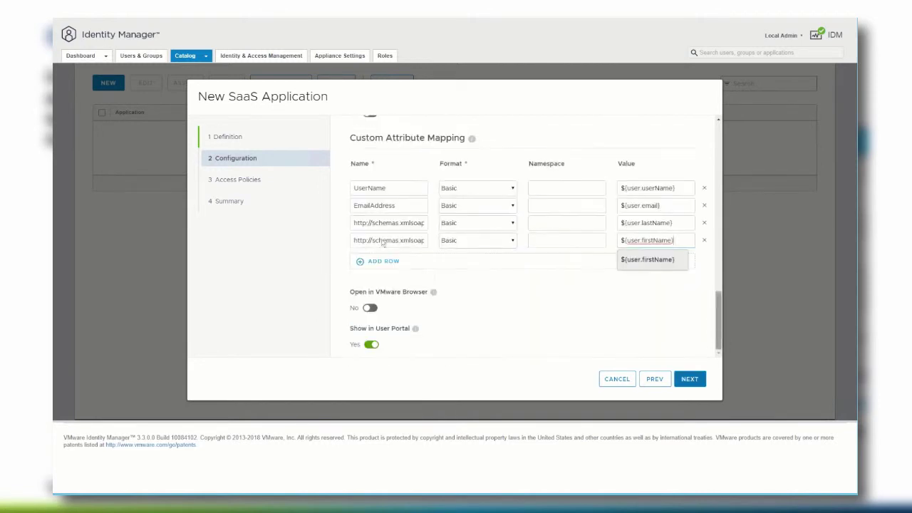
left_click(381, 261)
type("Groups")
left_click(639, 264)
type("OrganizationAdmin")
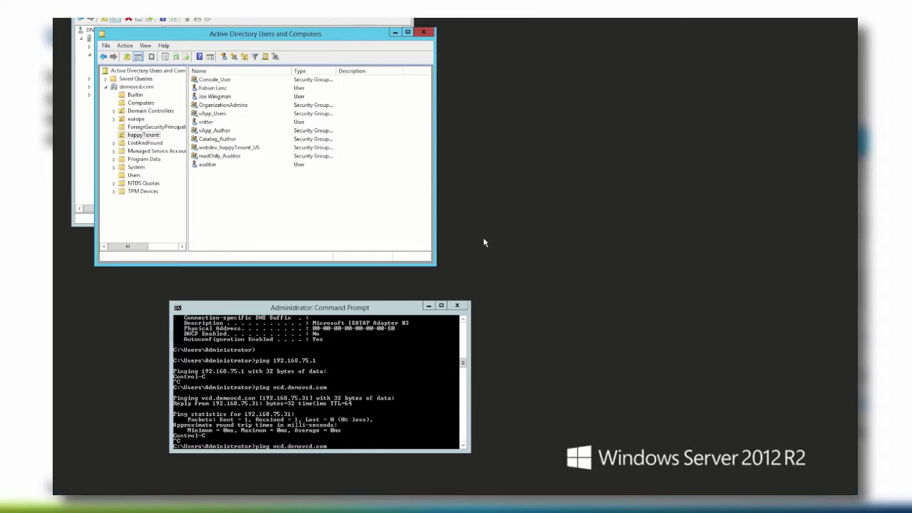
left_click(223, 105)
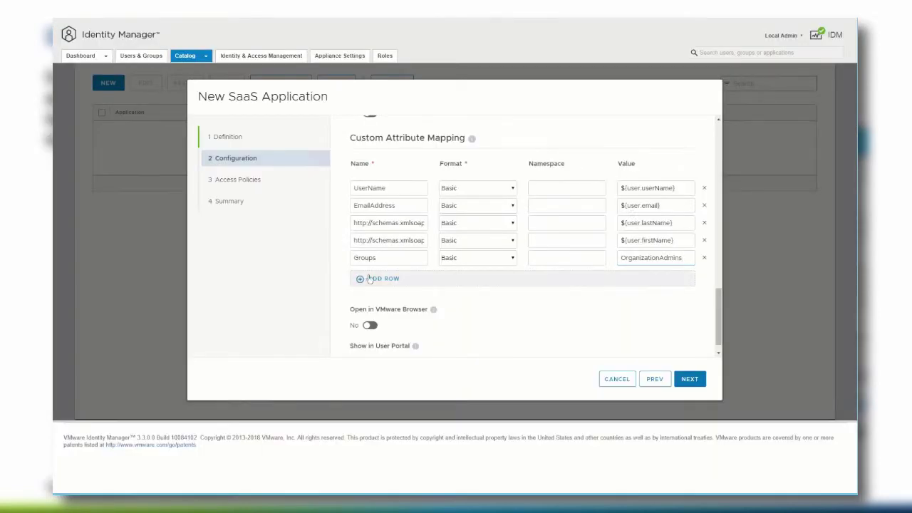
Step: Add a Roles attribute mapping with the value Organization Administrator
left_click(367, 277)
left_click(367, 276)
type("Roles")
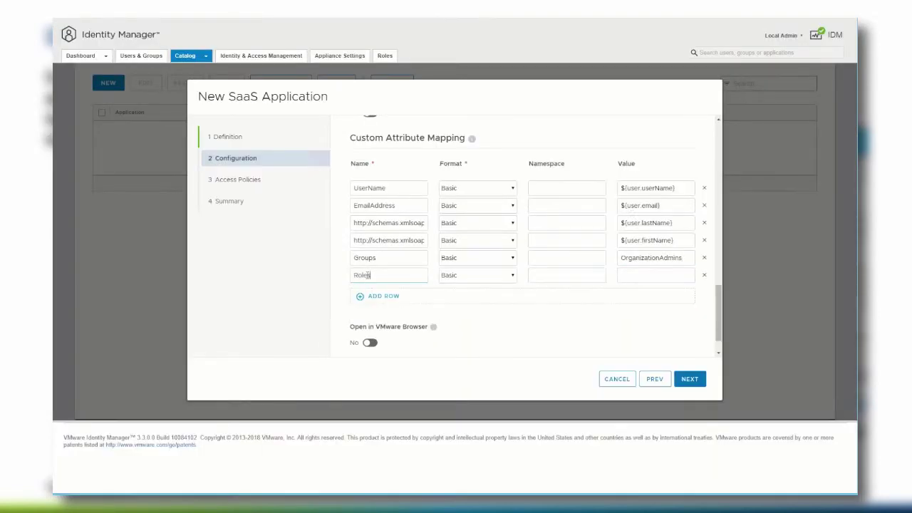
left_click(620, 275)
type("Organization Administrator")
double_click(644, 258)
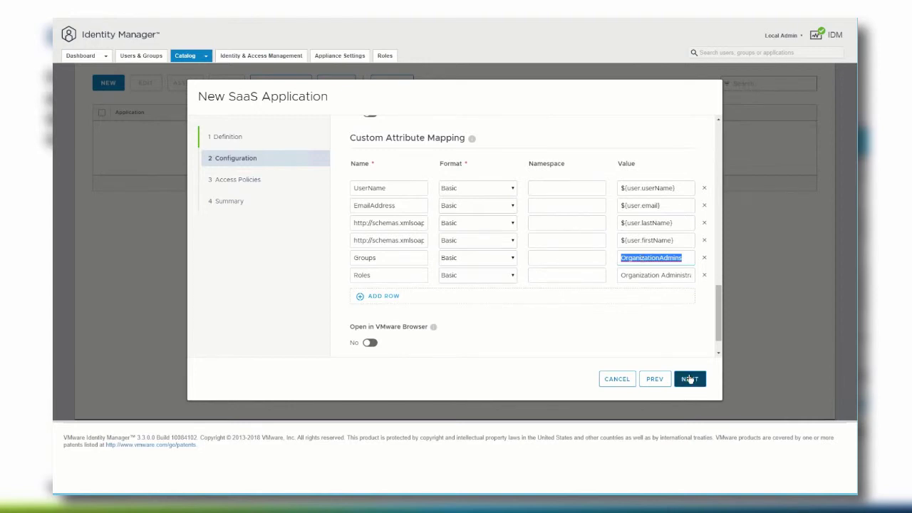
Step: Pass the access policies and summary steps, then save the app and assign it
left_click(689, 379)
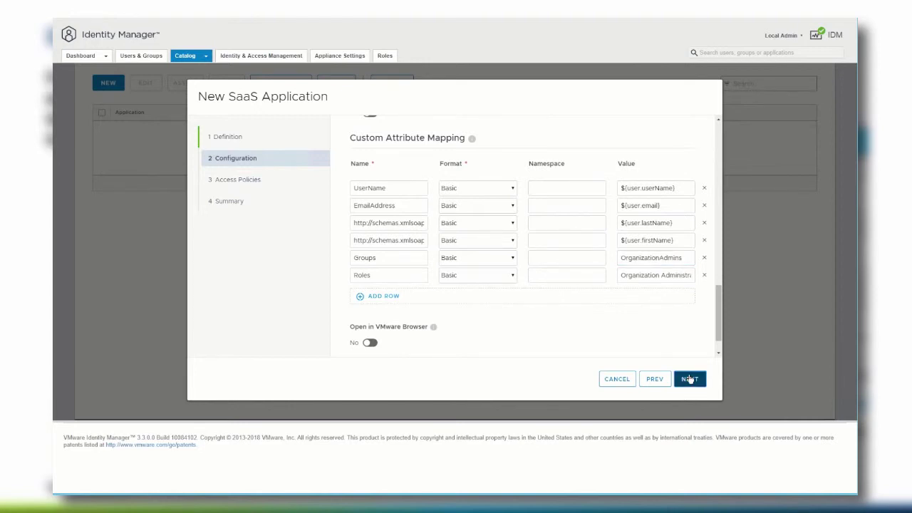
left_click(689, 379)
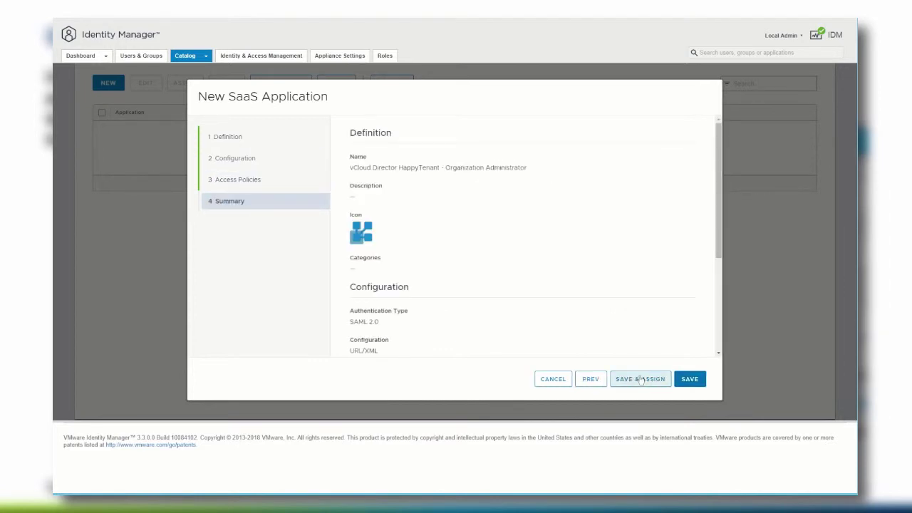
left_click(641, 379)
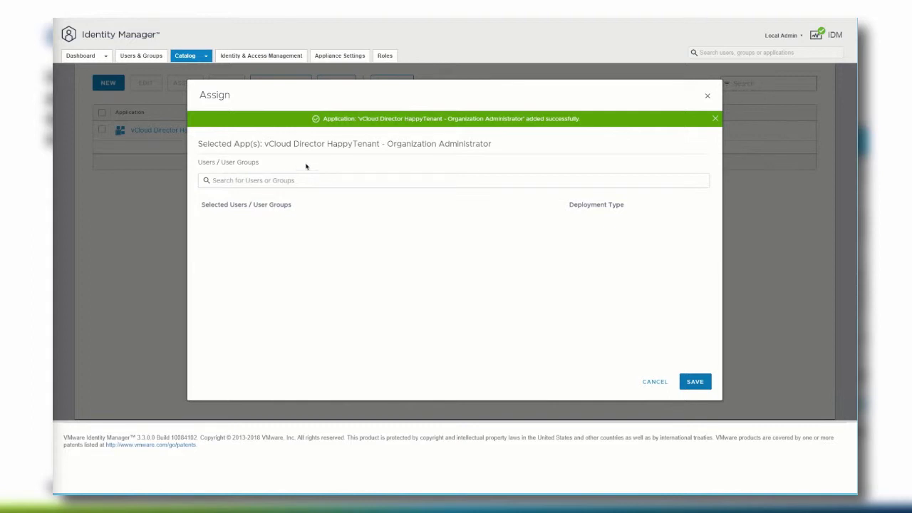
Step: Assign the app to the OrganizationAdmins group, found by searching 'organiz', as User-Activated
left_click(278, 180)
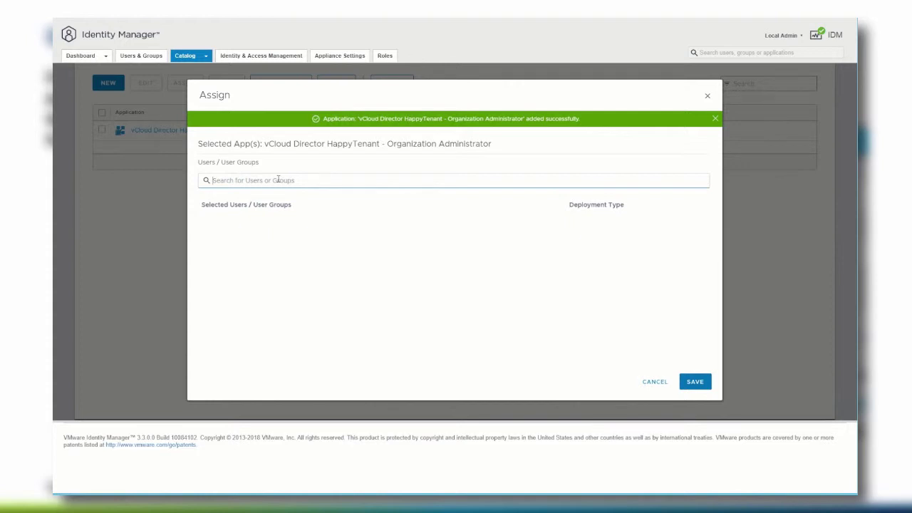
type("organiz")
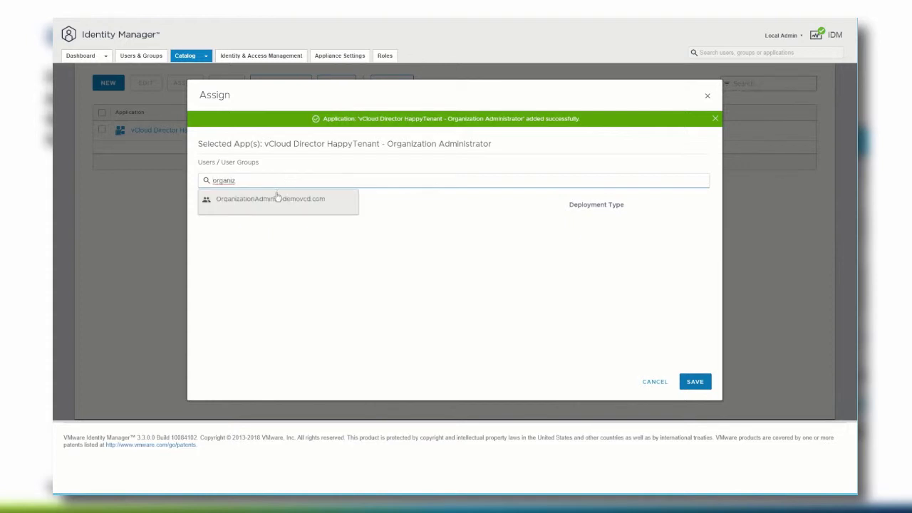
left_click(278, 198)
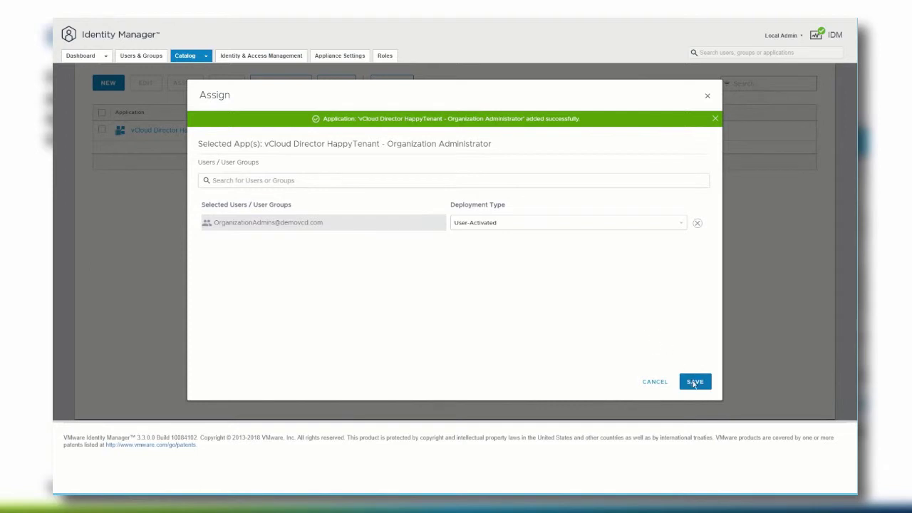
left_click(695, 383)
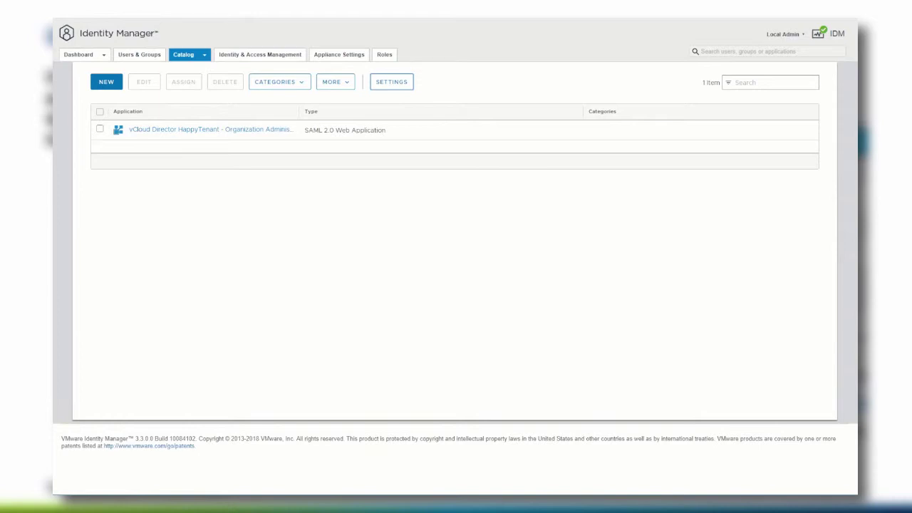
Step: Download the VMware Identity Manager IdP SAML metadata as idp.xml, then close the catalog settings
left_click(397, 79)
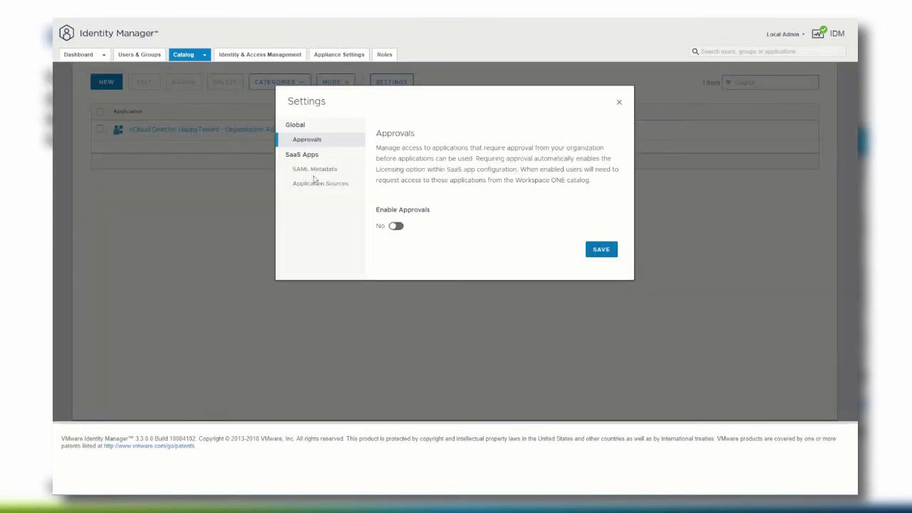
left_click(311, 173)
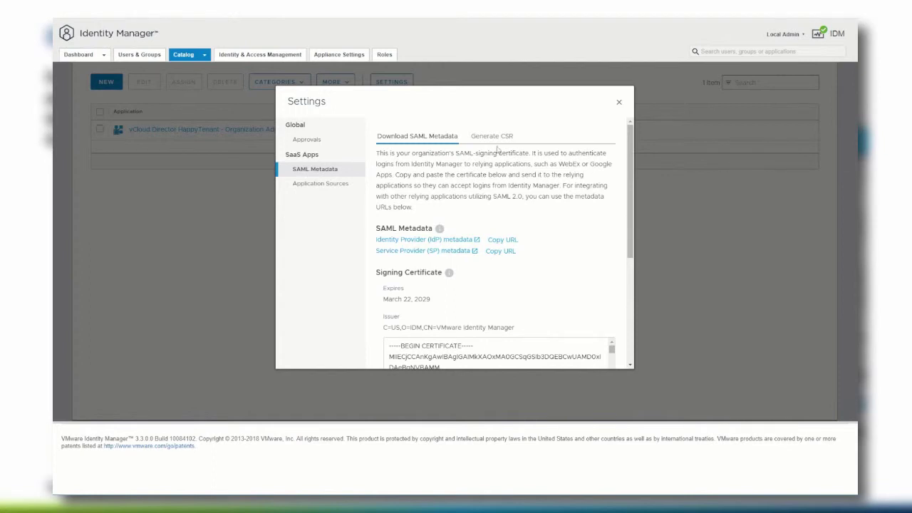
right_click(453, 243)
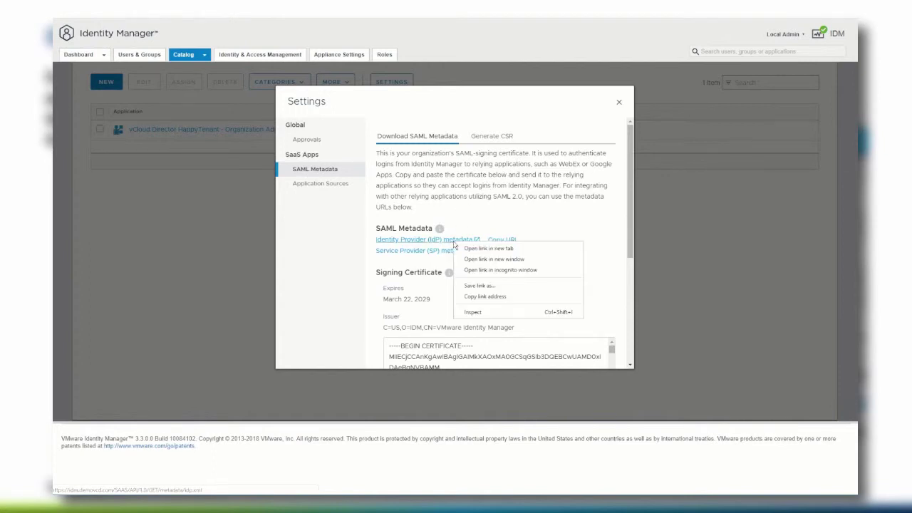
left_click(516, 287)
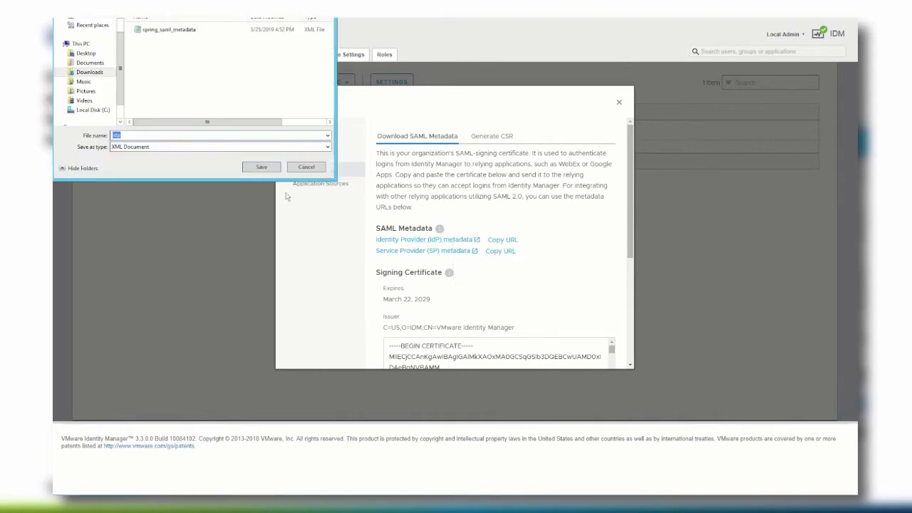
left_click(264, 168)
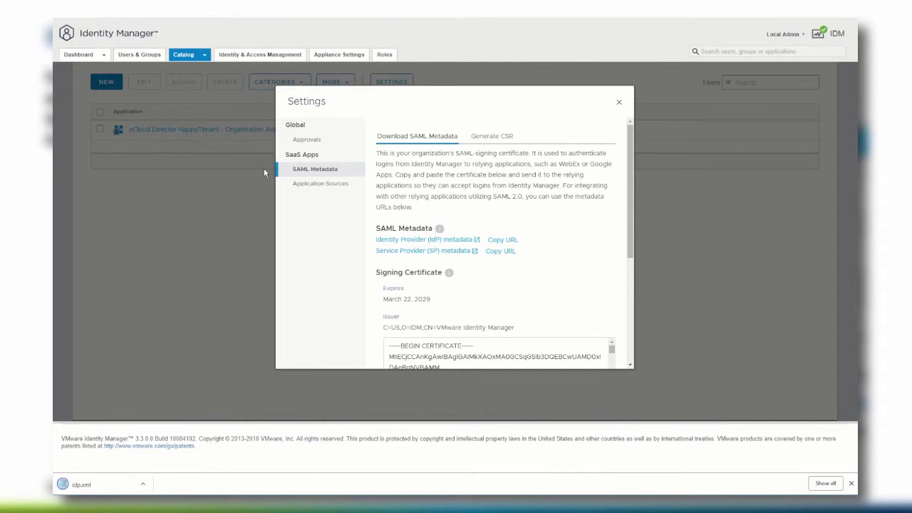
left_click(619, 105)
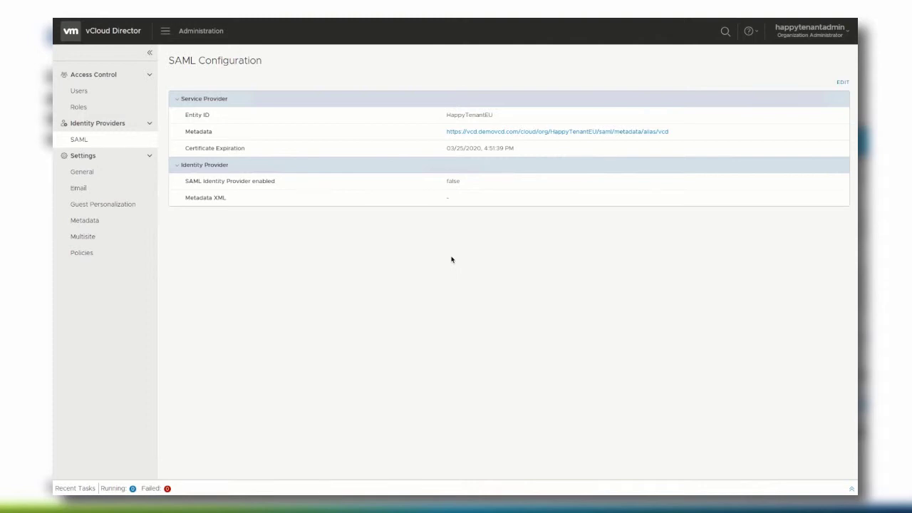
Step: Enable vCloud Director's SAML identity provider using the uploaded idp.xml metadata, then refresh and view Groups
left_click(842, 83)
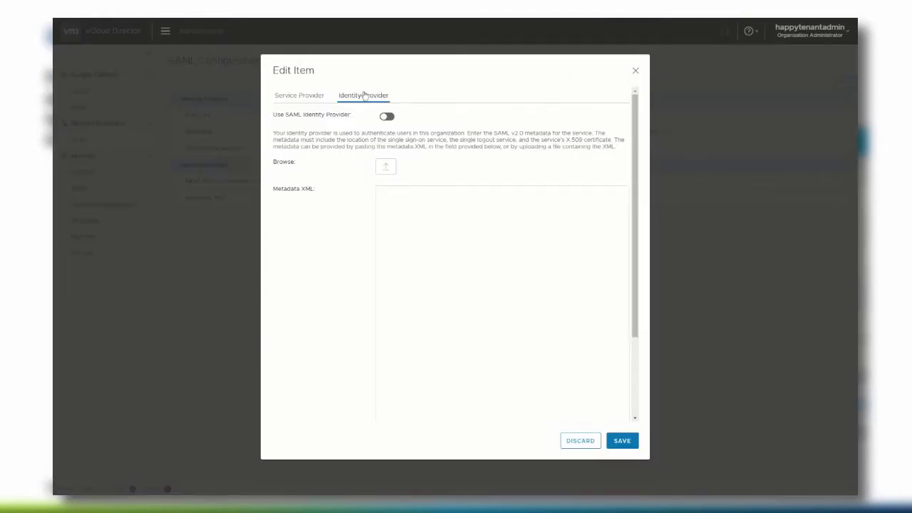
left_click(364, 95)
left_click(386, 116)
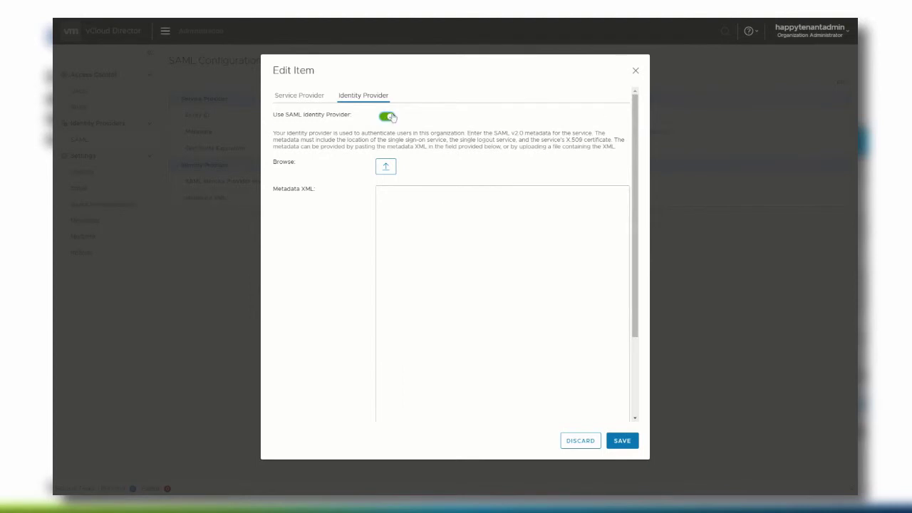
left_click(387, 167)
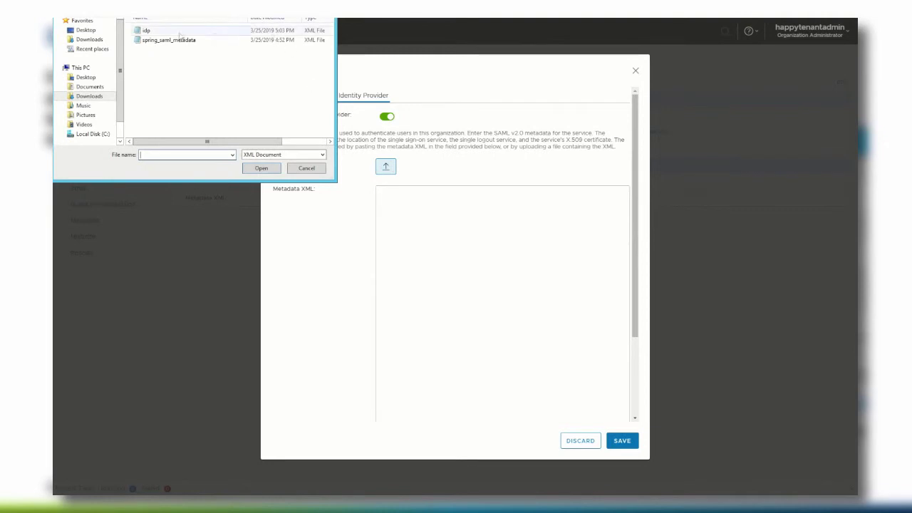
double_click(146, 31)
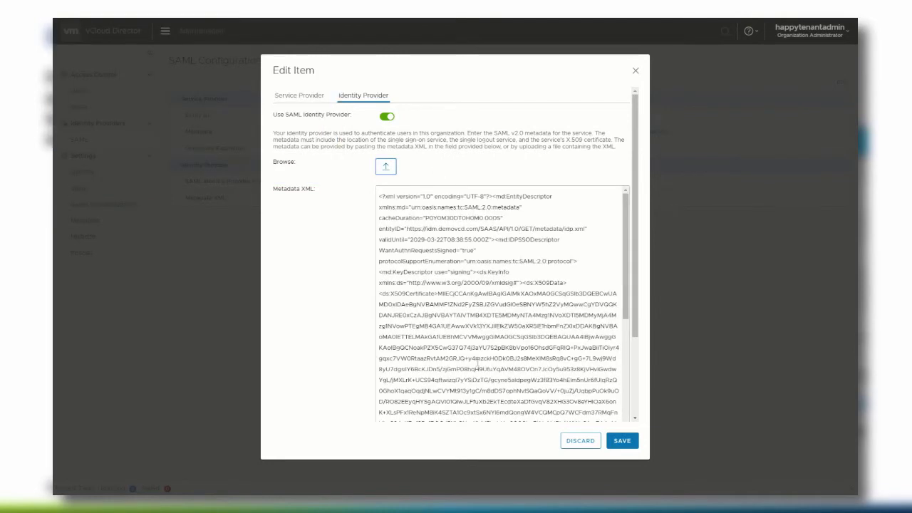
left_click(625, 442)
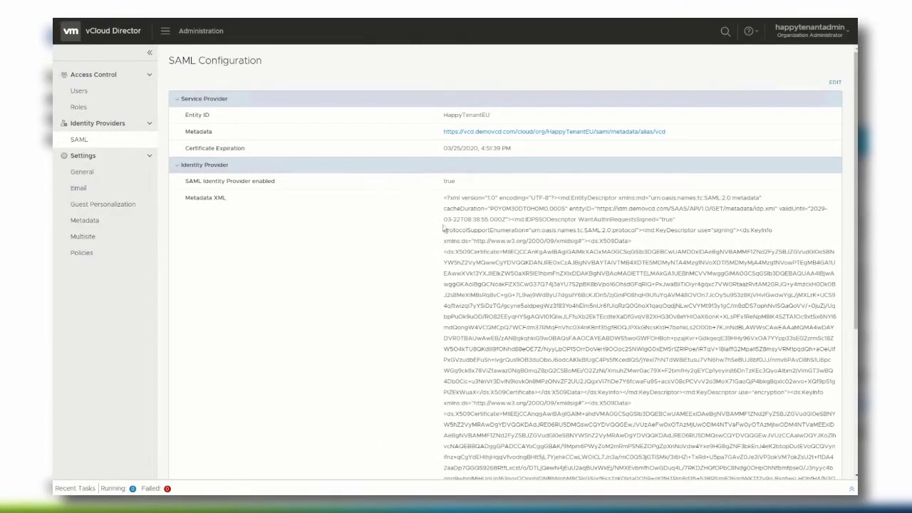
key("F5")
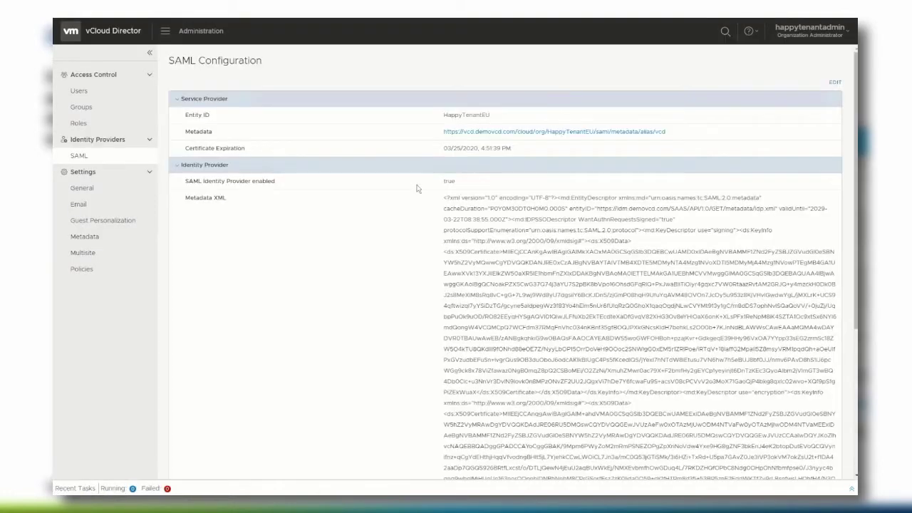
left_click(101, 111)
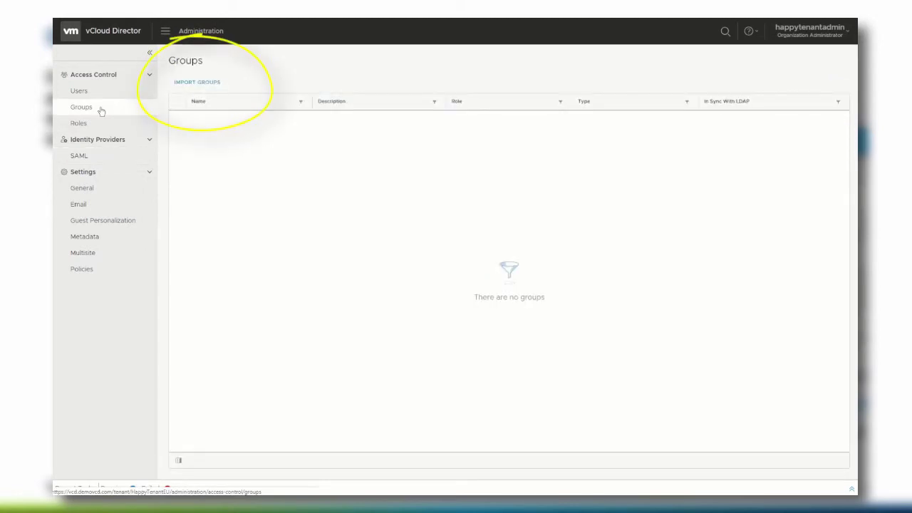